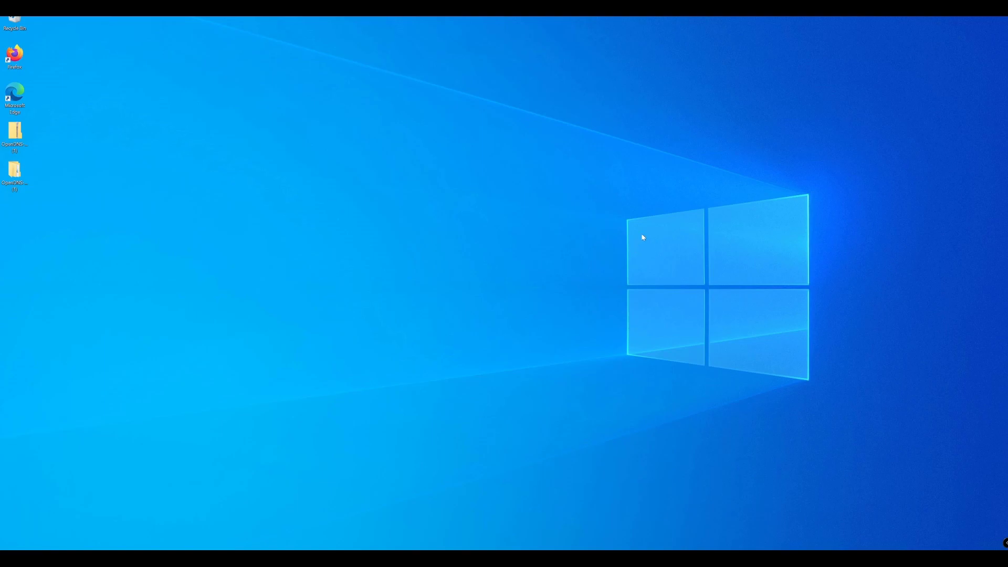
Open the Umbrella Roaming Client from the tray's hidden icons to check its protection status
click(899, 558)
click(796, 475)
click(900, 559)
click(884, 546)
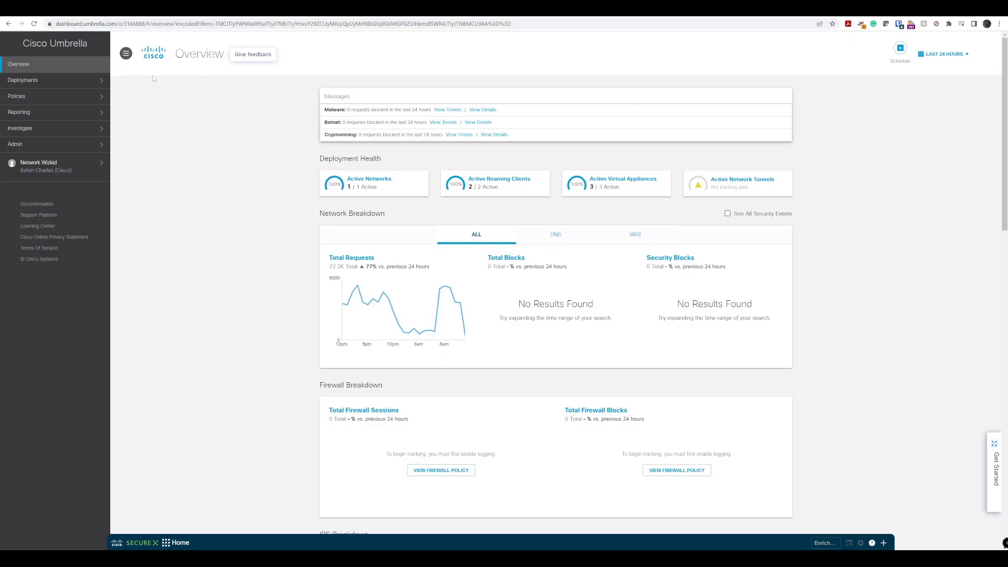
Go to Deployments > Roaming Computers and expand Win10-Test-Mach to view its client version and policy
click(76, 79)
click(67, 144)
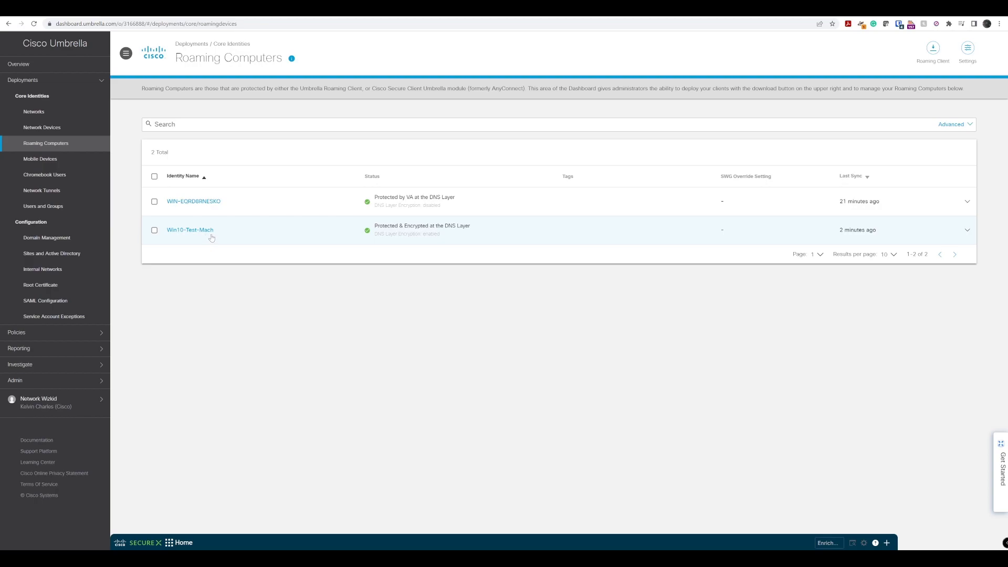
click(906, 230)
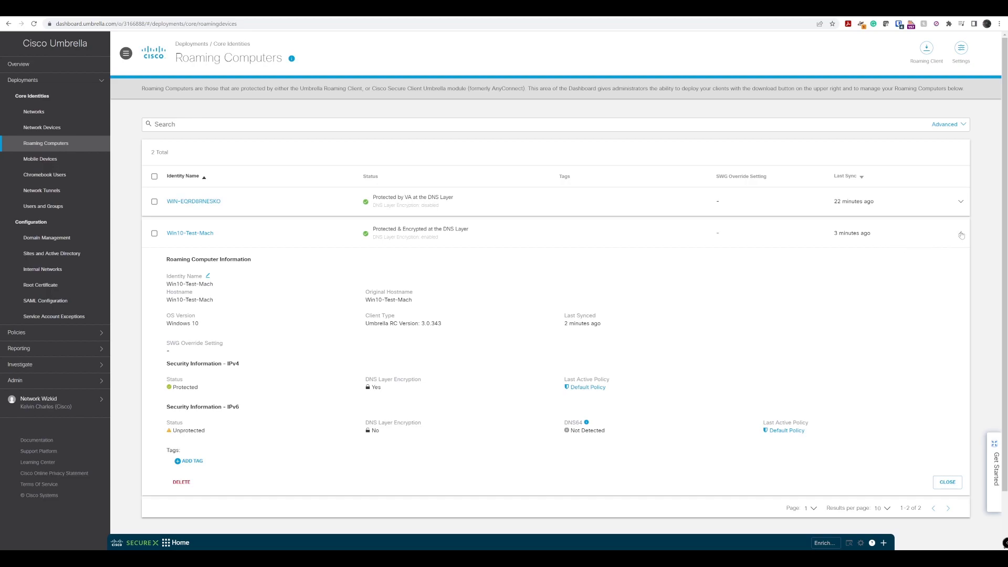
Collapse Win10-Test-Mach's details and filter Reporting > Activity Search to Roaming Computers identities
click(961, 236)
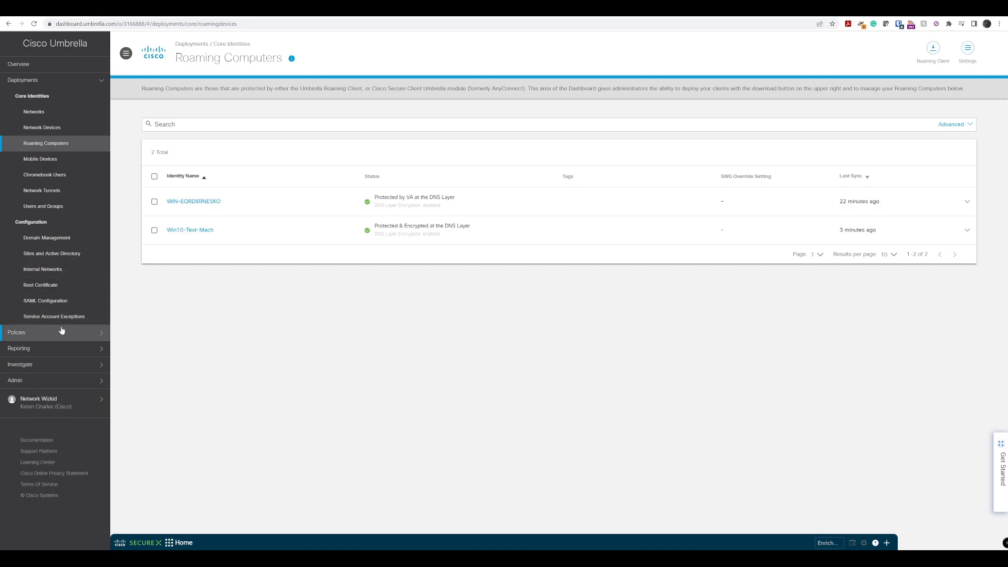
click(67, 349)
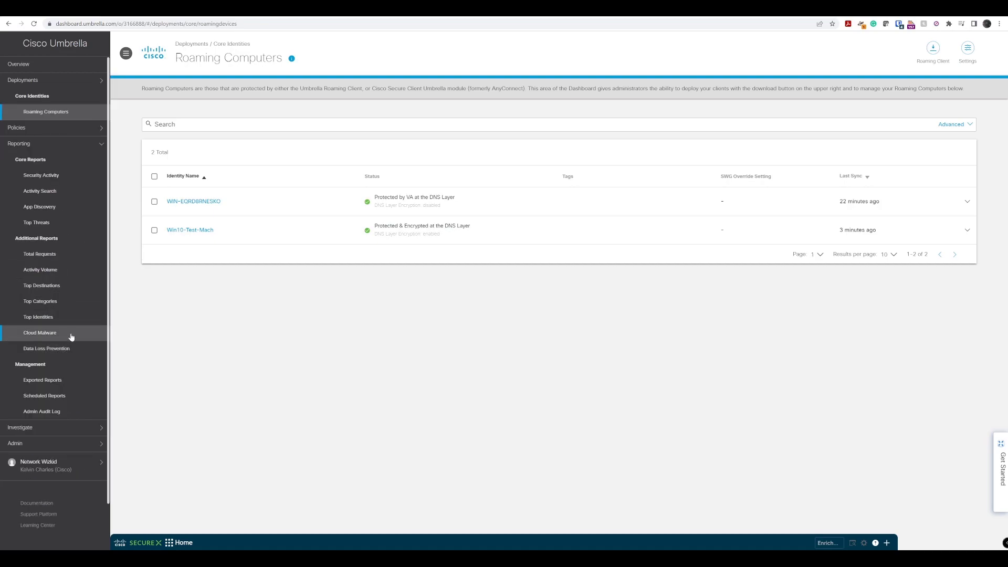
click(56, 192)
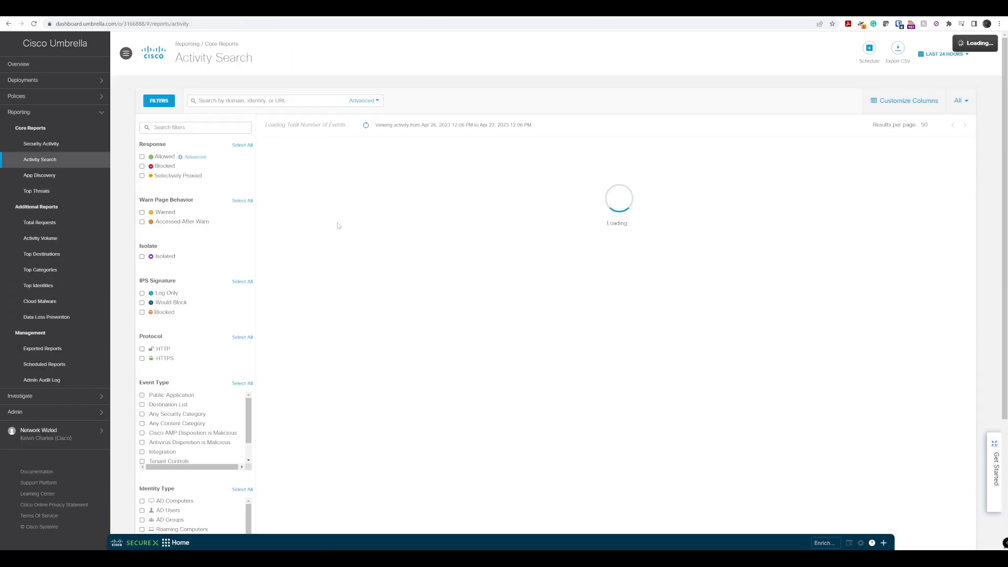
scroll(217, 512, down, 3)
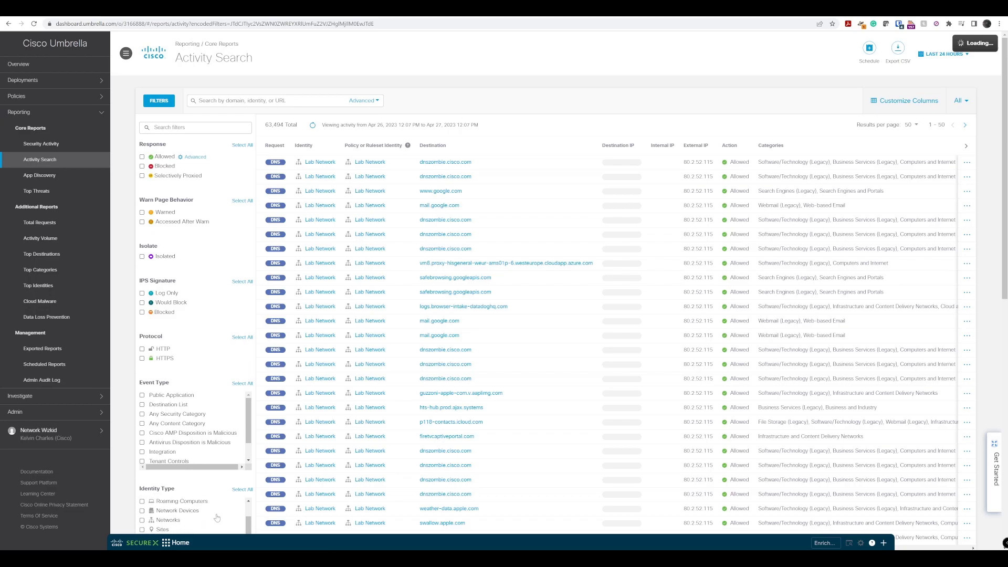
scroll(217, 518, up, 1)
click(191, 512)
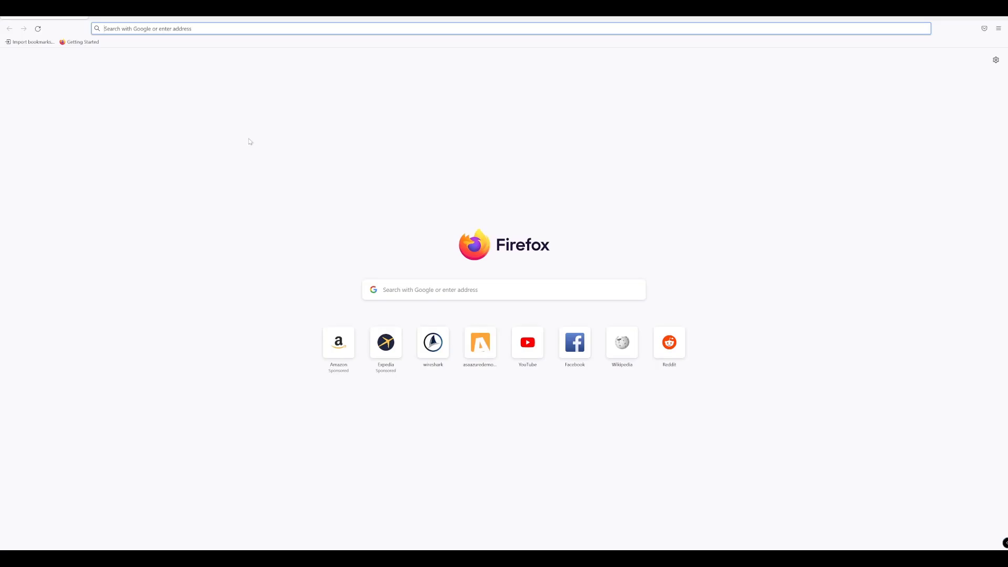
In Firefox, visit Facebook and then enter welcome.opendns.com to generate DNS traffic
click(574, 345)
key(Down)
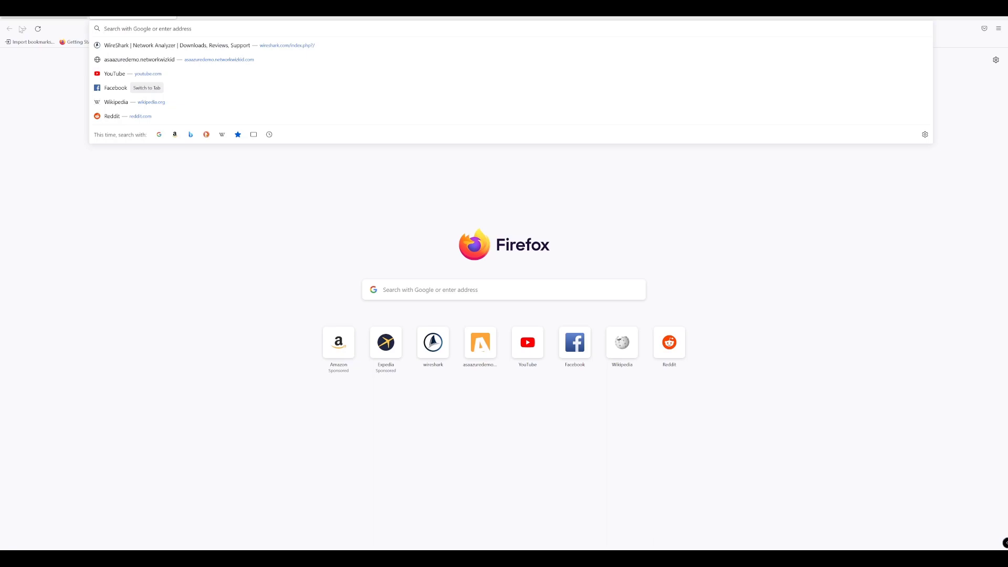
click(263, 315)
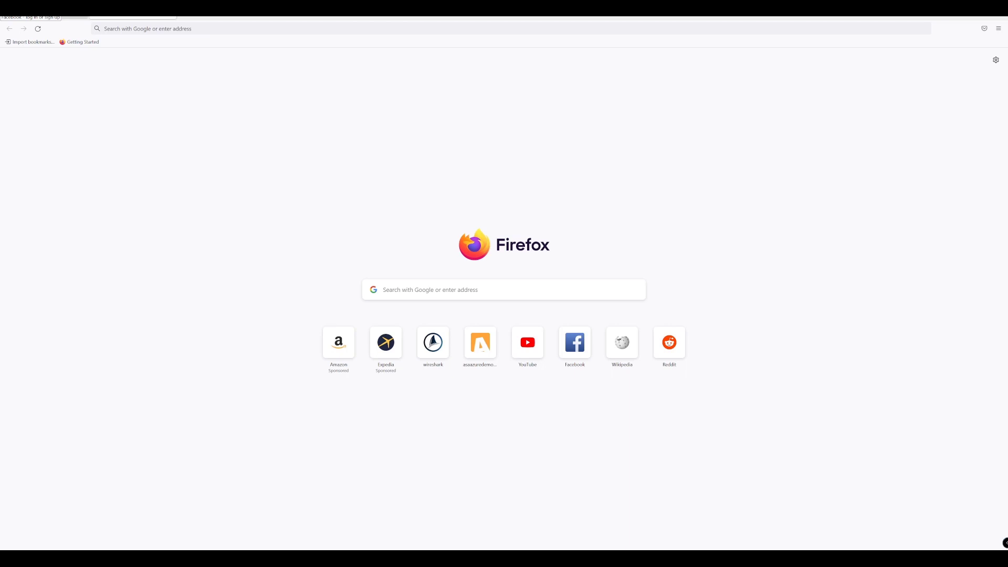
click(142, 30)
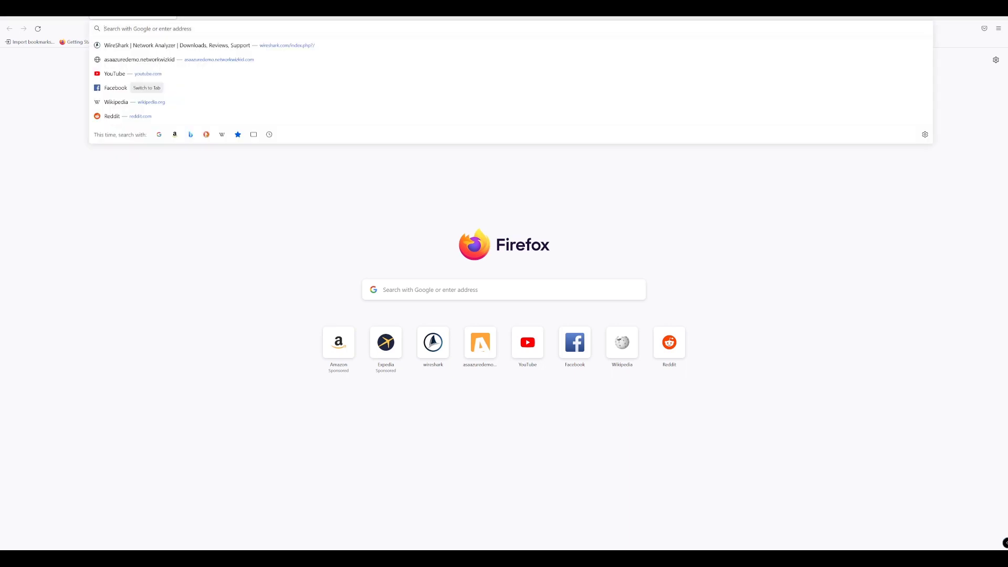
text(welcome)
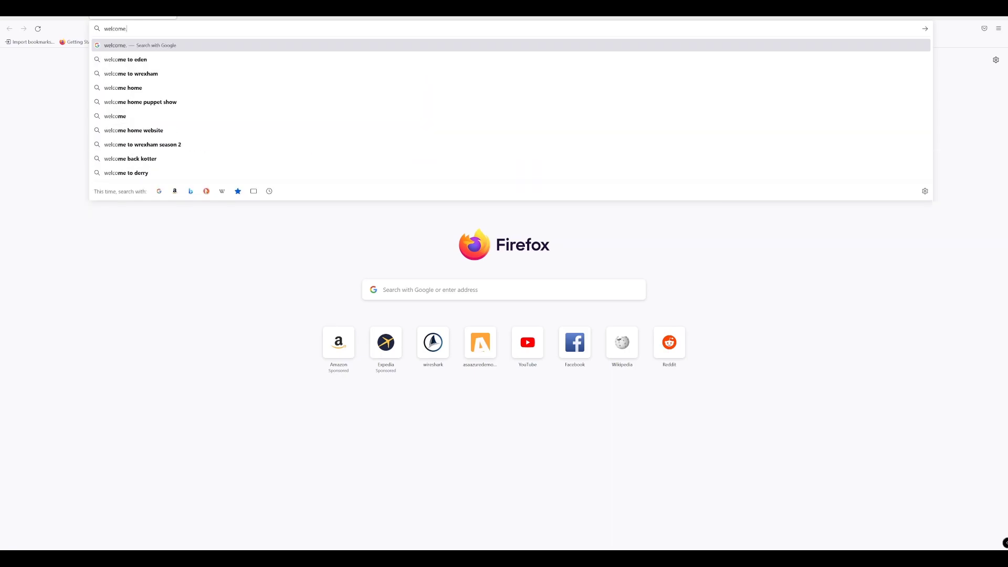
text(.opendns.com)
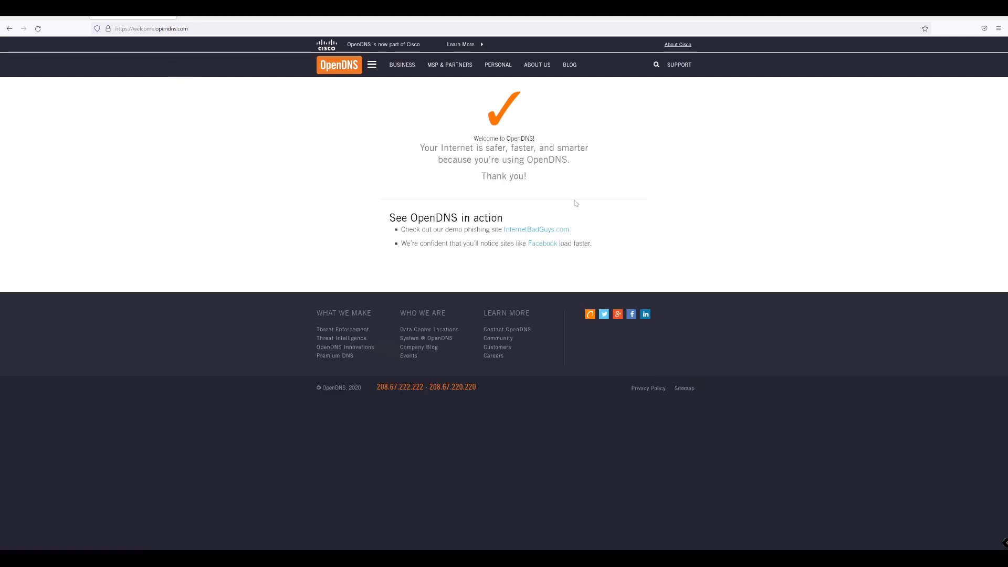
Follow the InternetBadGuys.com link on the OpenDNS welcome page to test phishing blocking
click(547, 231)
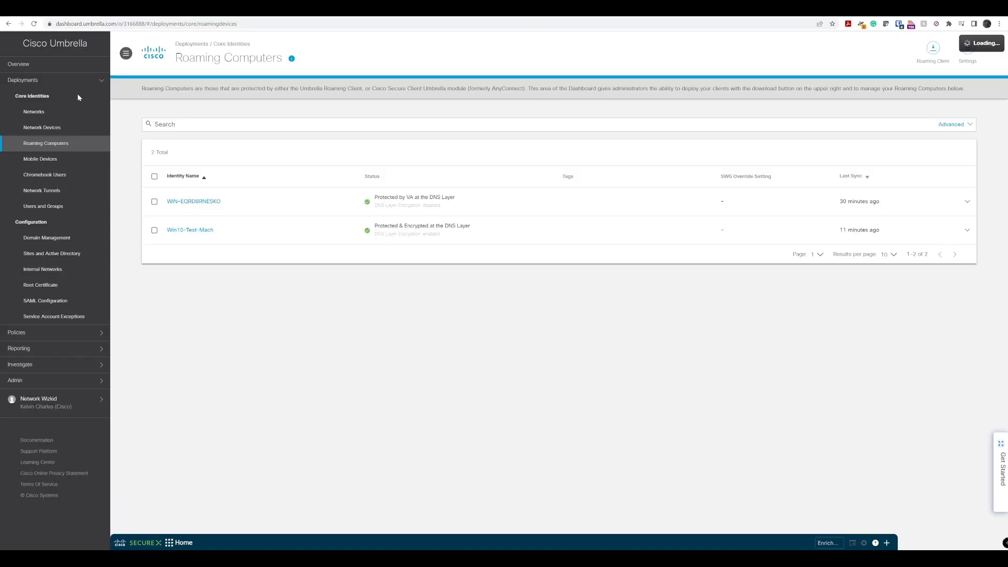
Show Policies > DNS Policies, listing Bypass Policy and Default Policy
click(87, 332)
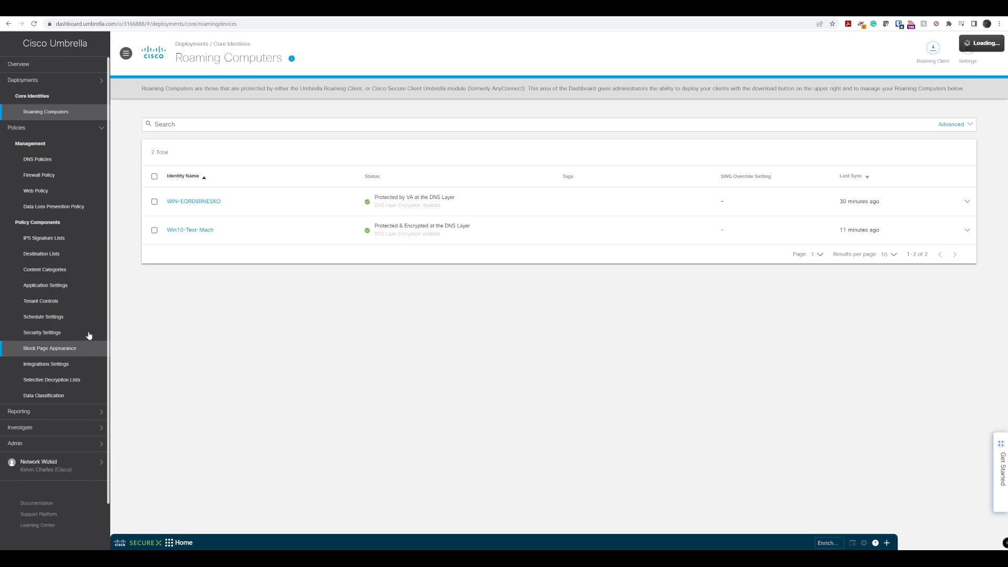
click(35, 161)
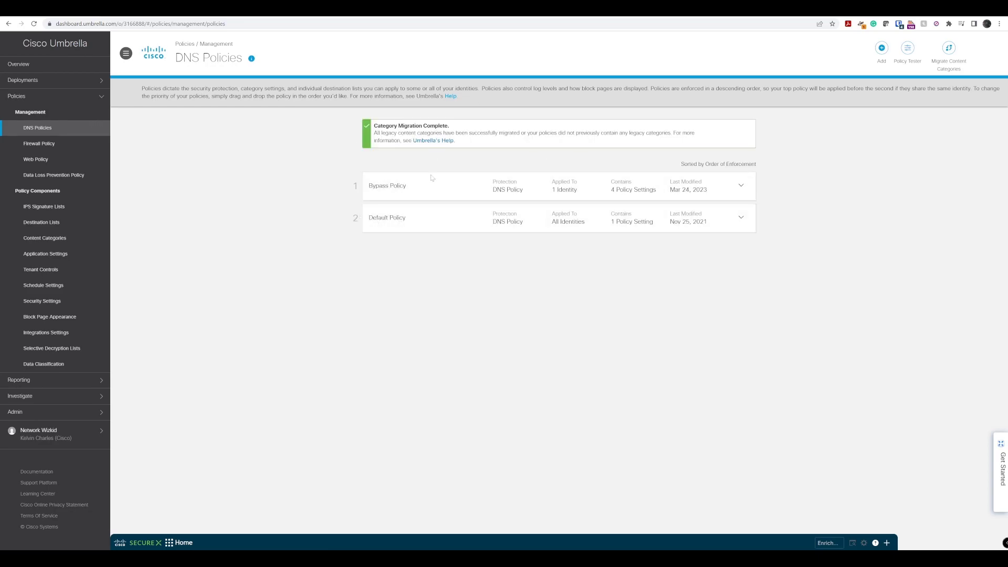
Start a new DNS policy and apply it to all Roaming Computers
click(881, 49)
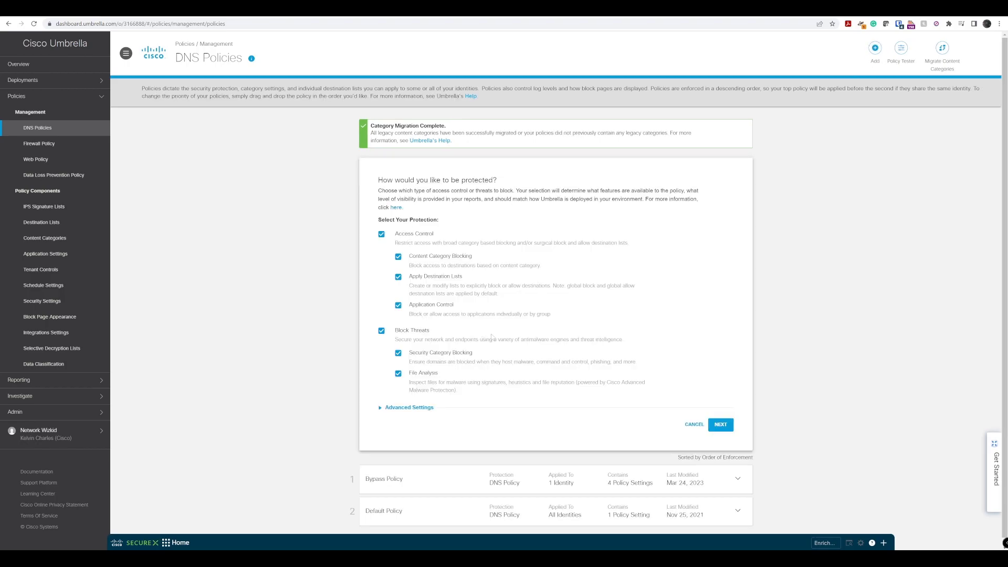
scroll(556, 284, down, 1)
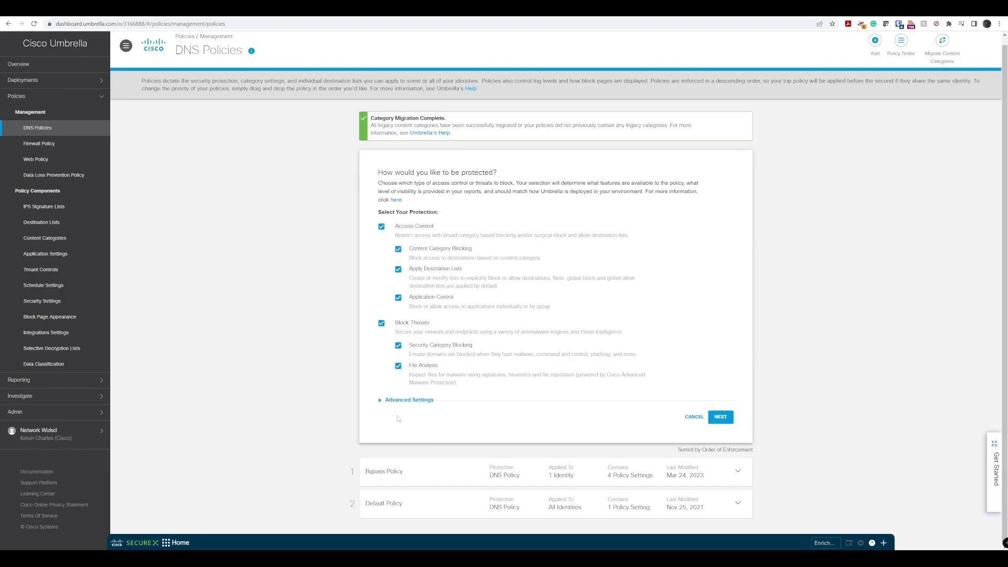
click(720, 416)
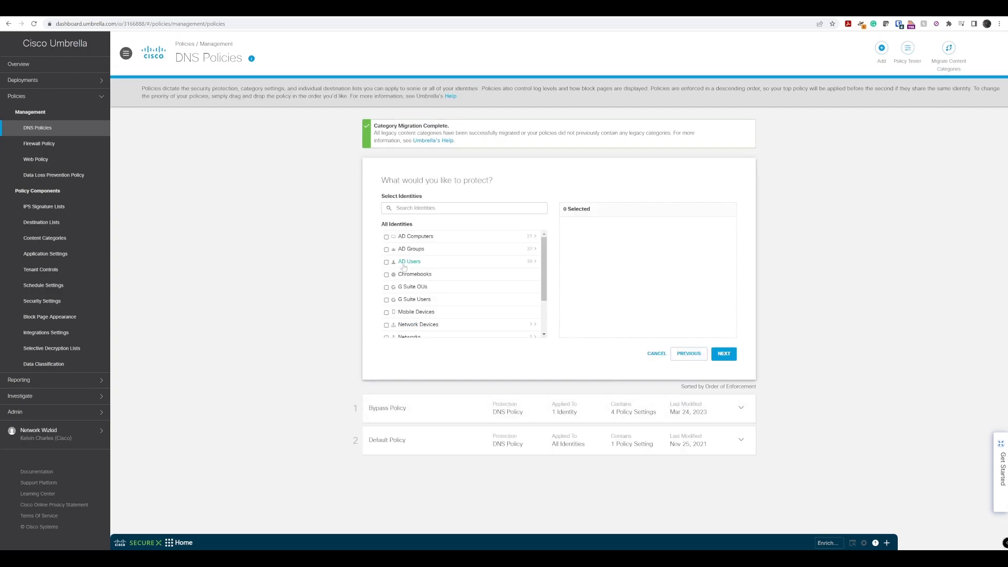
scroll(530, 304, down, 2)
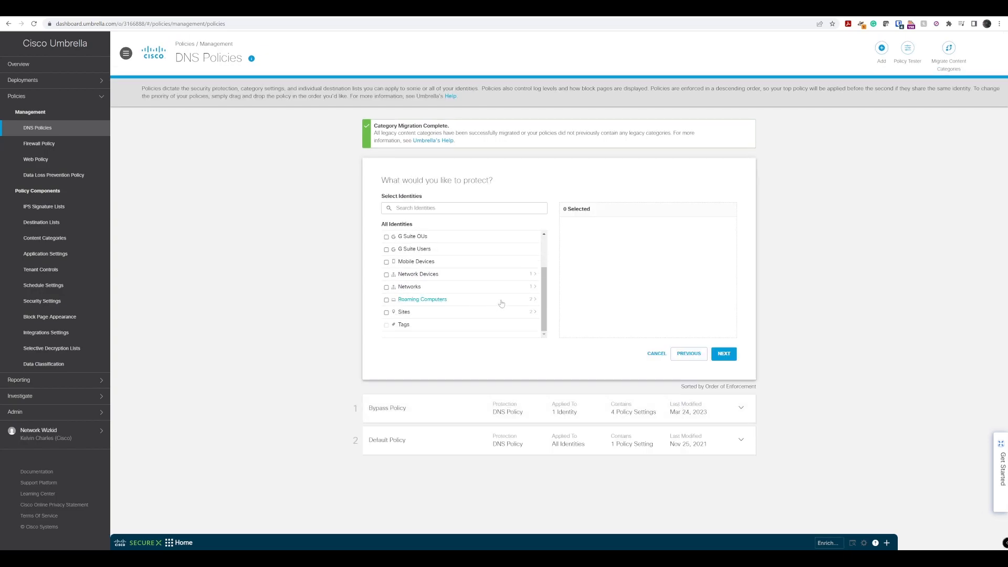
click(530, 304)
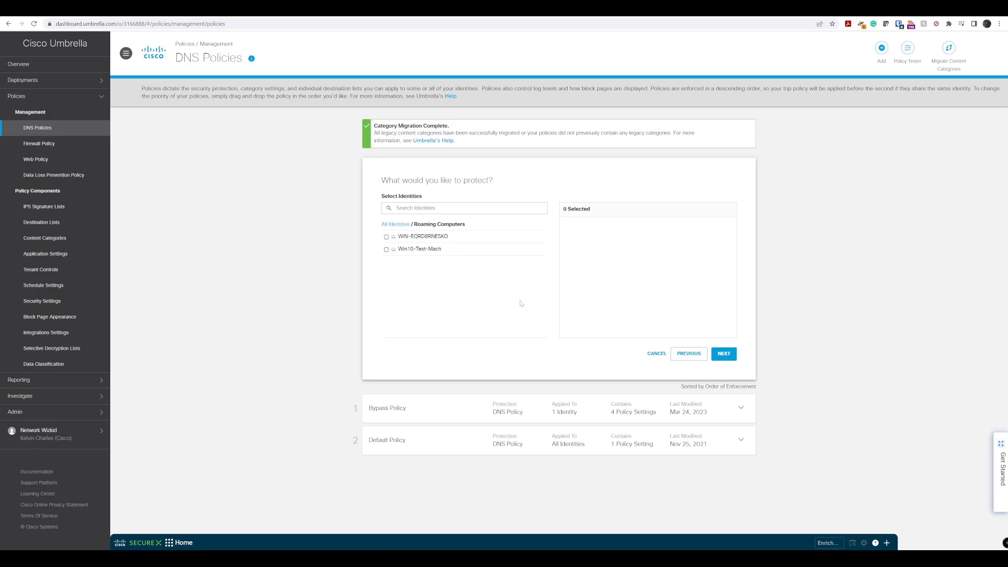
click(396, 225)
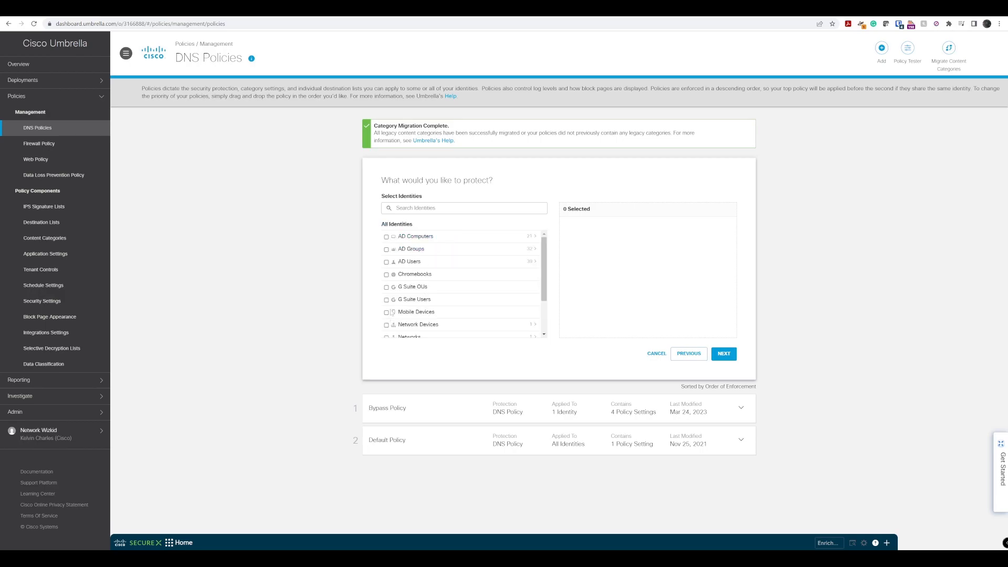
scroll(392, 313, down, 2)
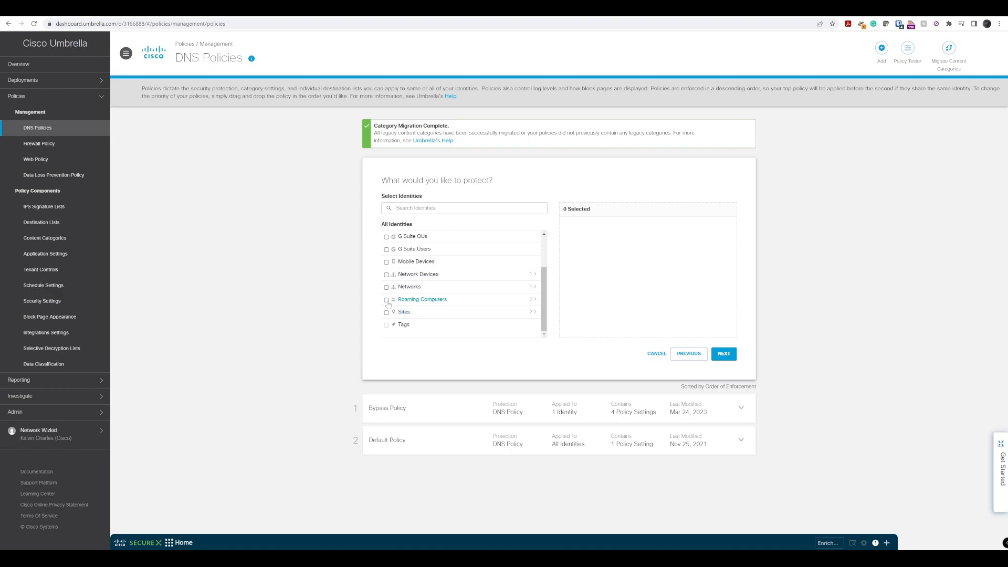
click(386, 299)
click(724, 353)
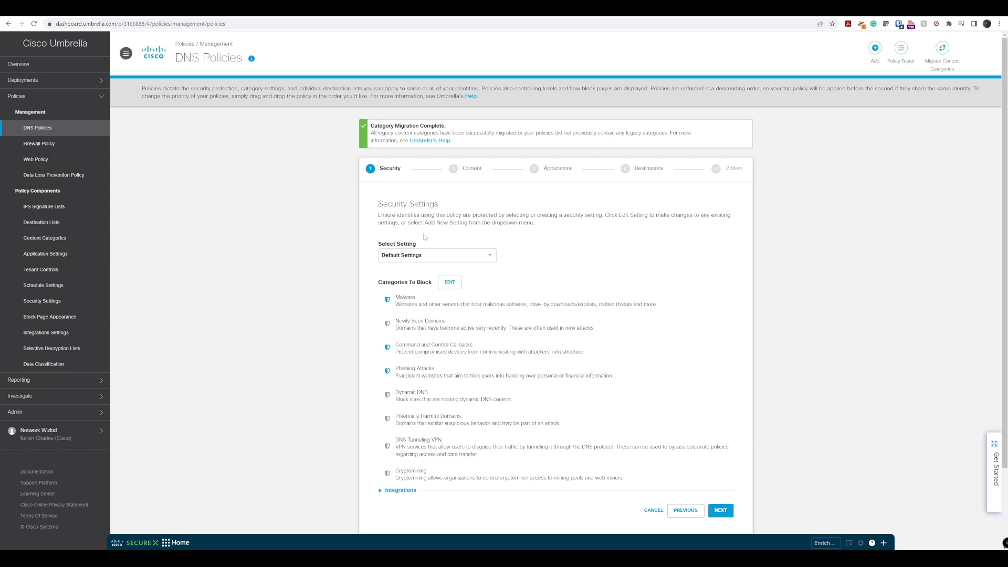
Keep default security, High content filtering, destinations, file inspection and block page, then save the policy
scroll(438, 259, down, 2)
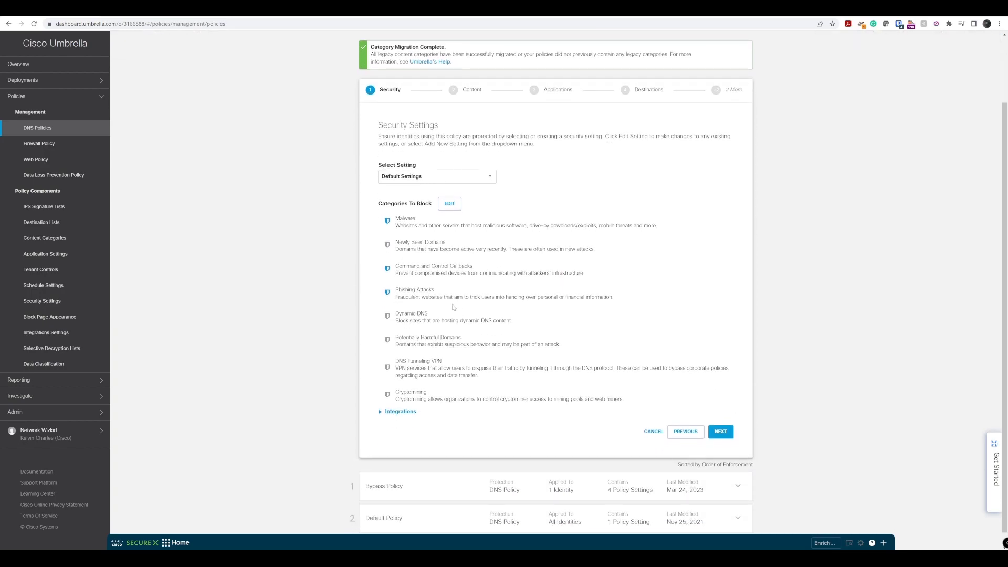
click(718, 432)
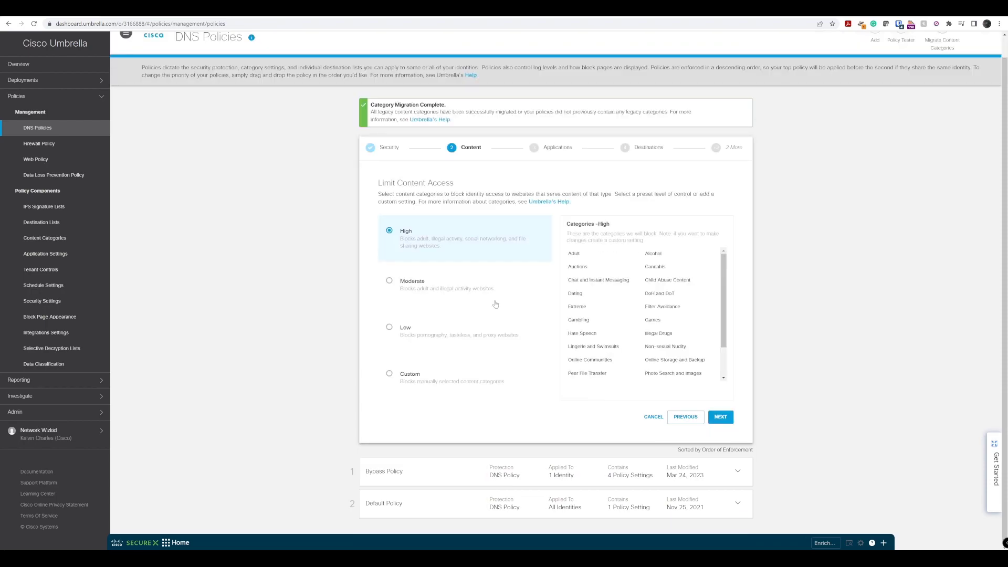
click(724, 419)
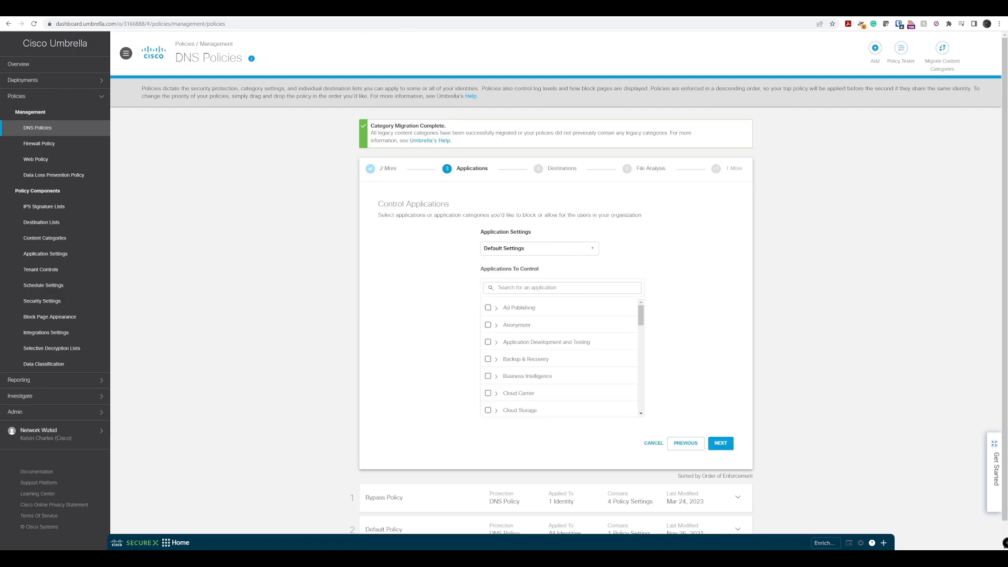
click(721, 444)
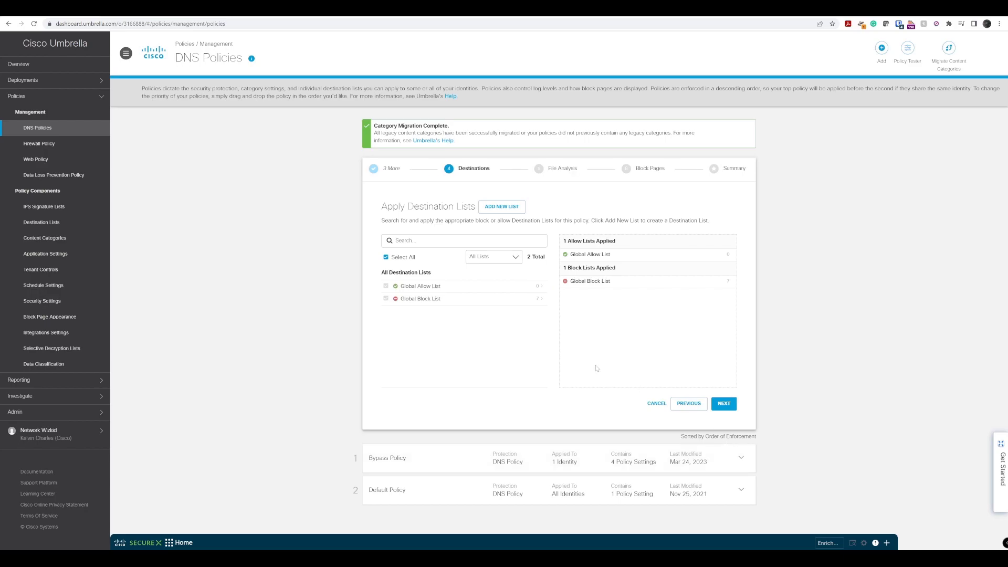
click(732, 404)
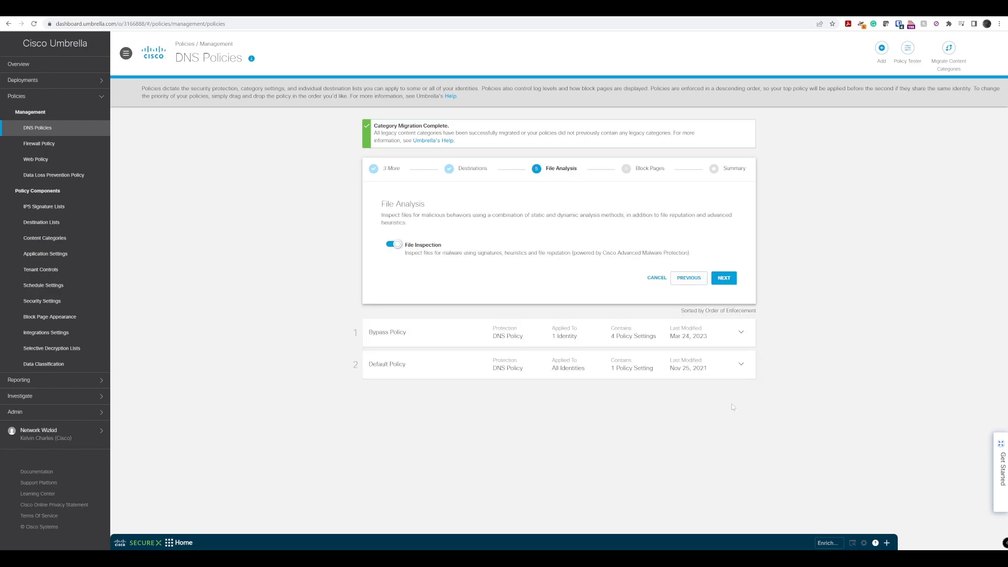
click(719, 281)
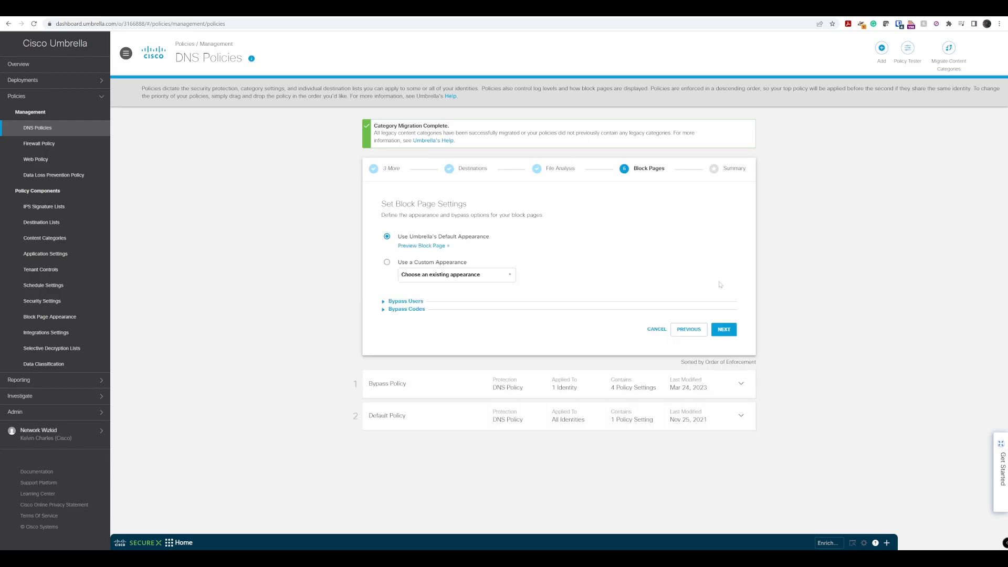
click(721, 331)
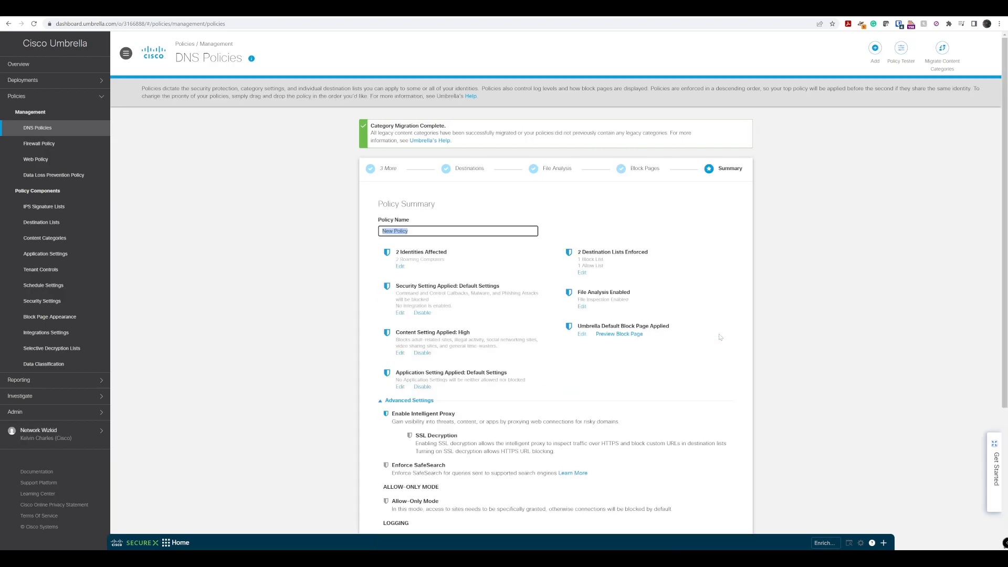
scroll(514, 338, down, 4)
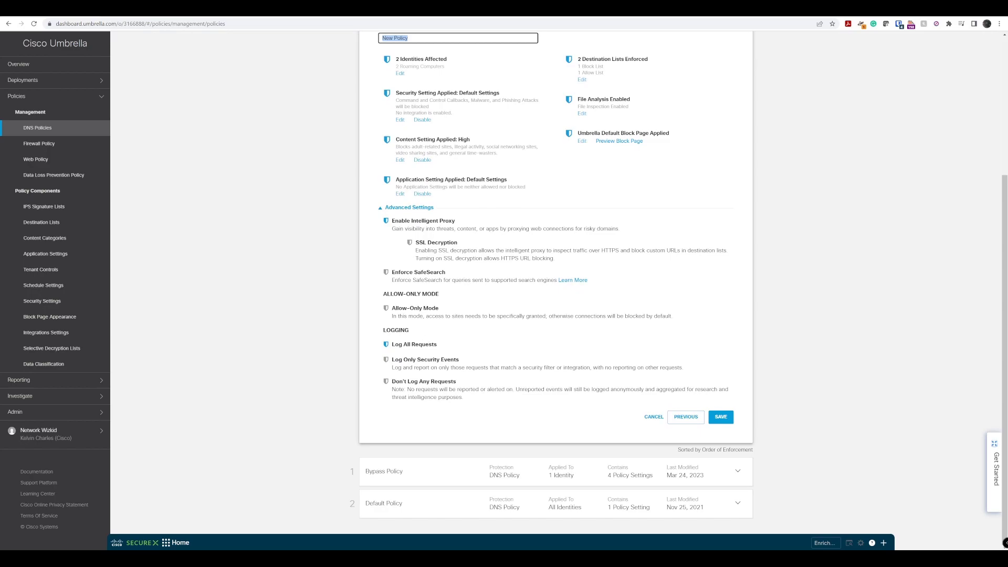
click(723, 415)
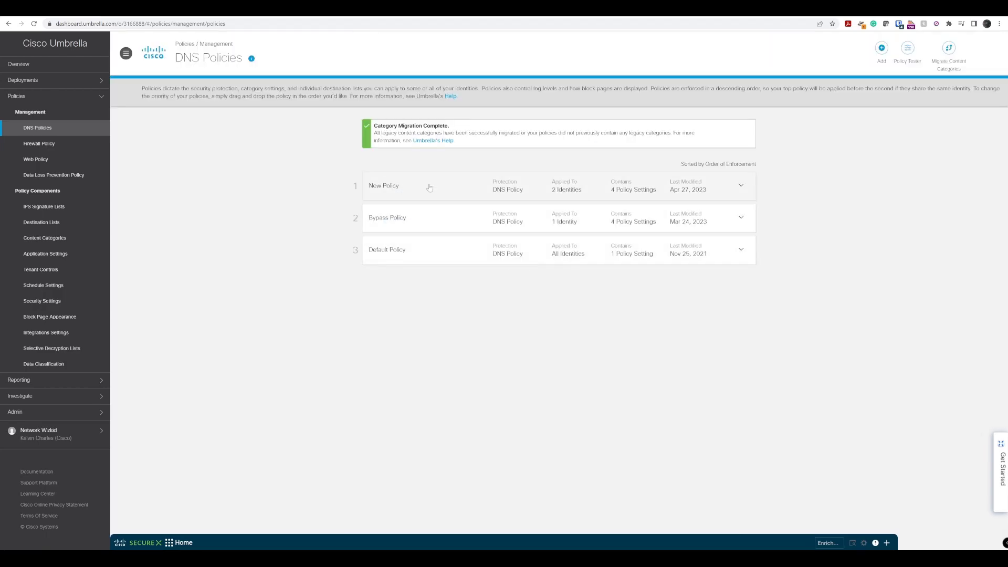
Rename New Policy to 'Remote Workers' and save it
click(741, 186)
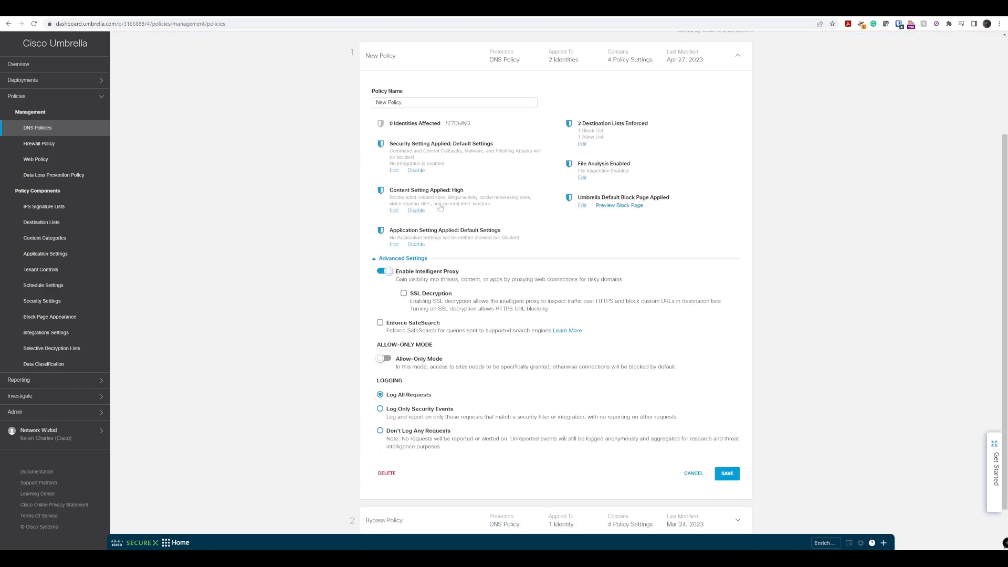
scroll(440, 207, up, 2)
triple_click(416, 212)
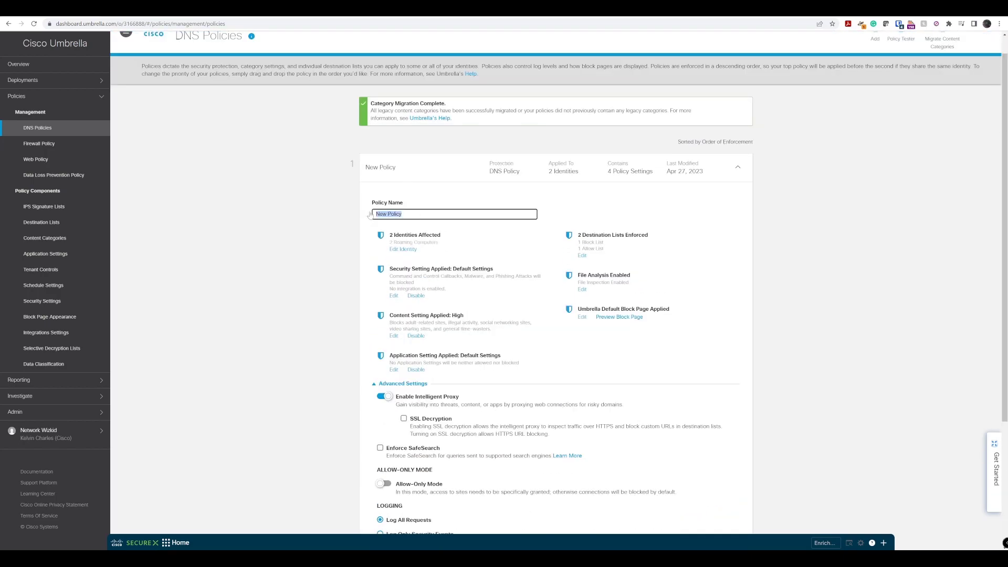
text(Ro)
scroll(530, 268, down, 3)
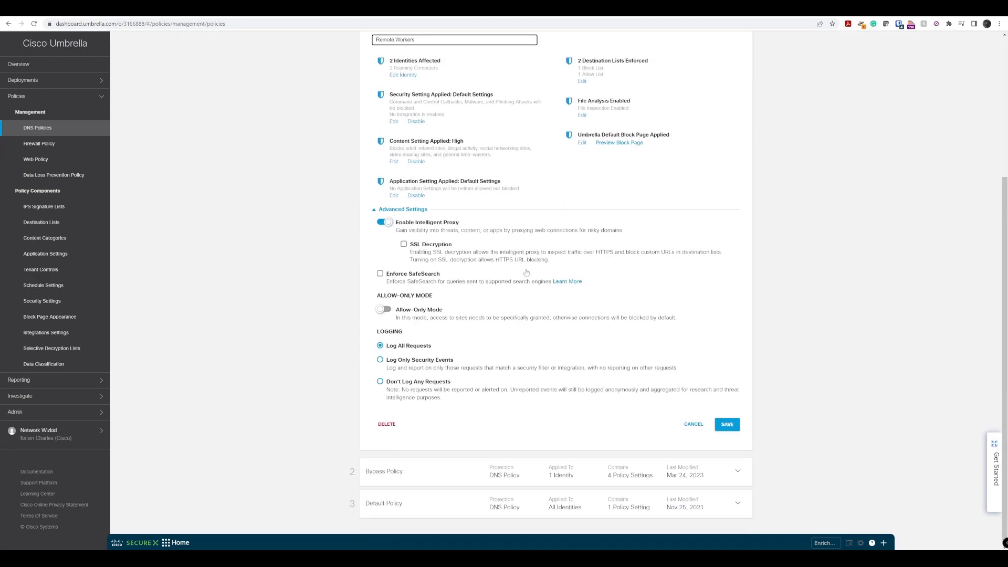
click(727, 424)
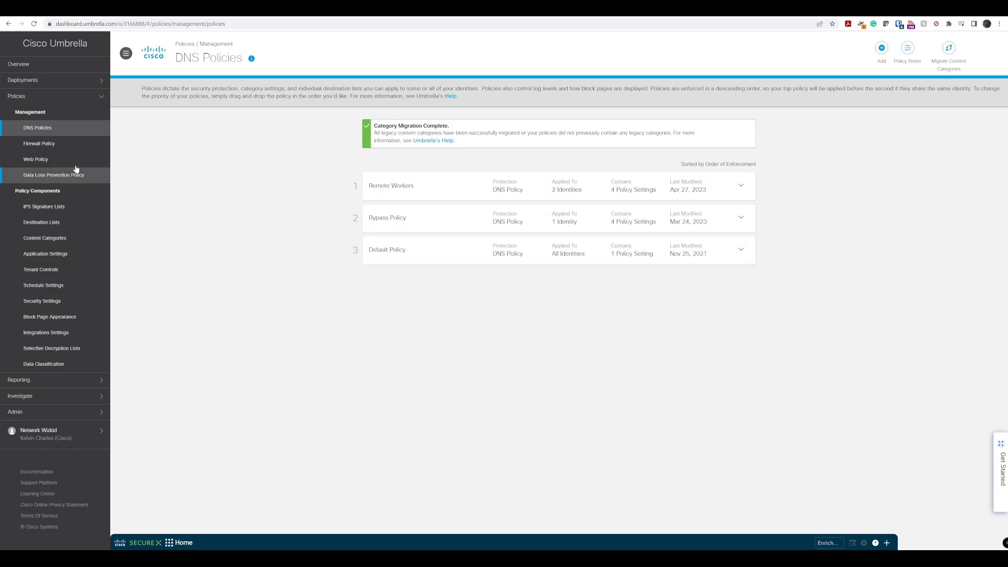
Filter Activity Search to Roaming Computers, showing the 43 Win10-Test-Mach DNS requests
click(67, 380)
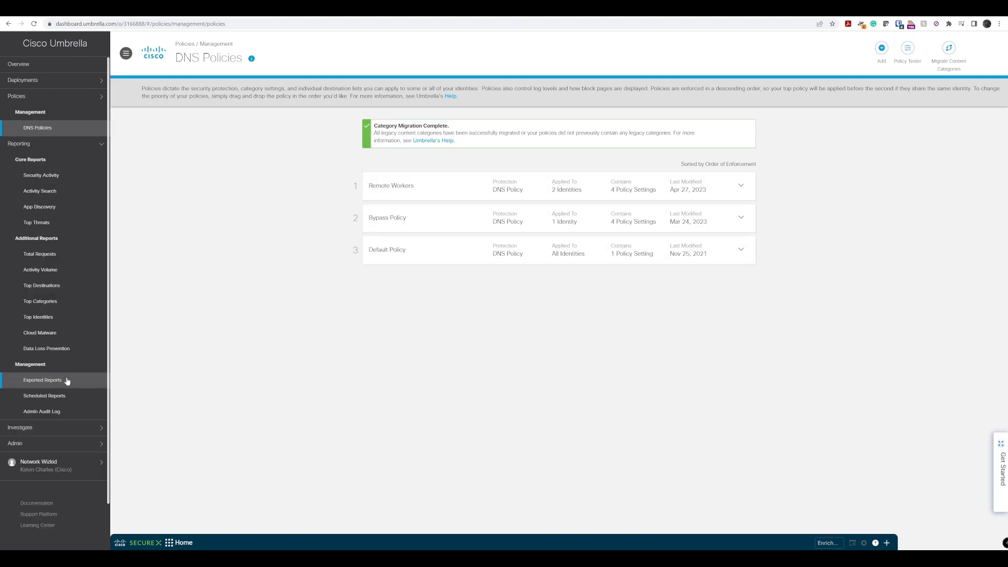
click(61, 192)
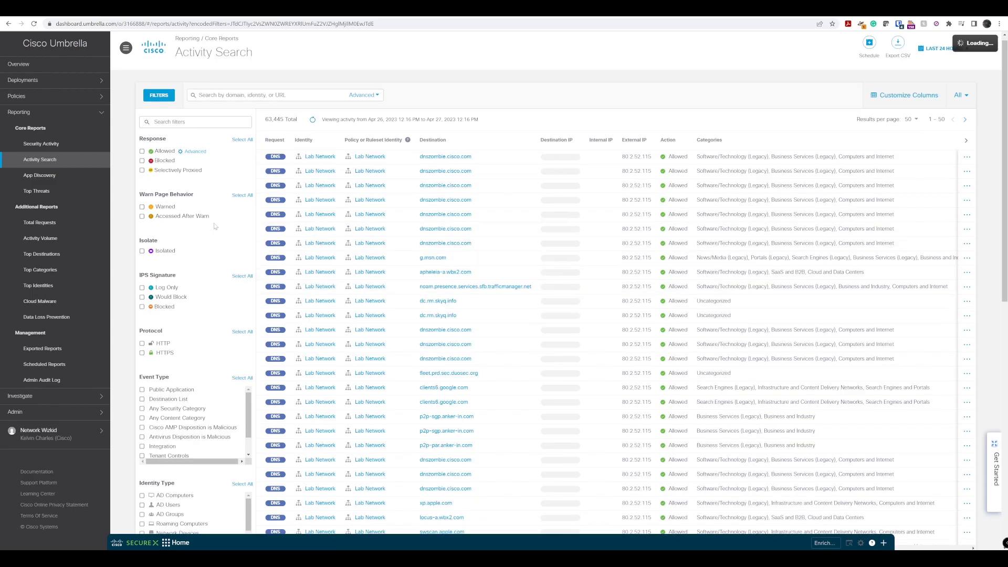
scroll(215, 226, down, 4)
scroll(215, 226, down, 3)
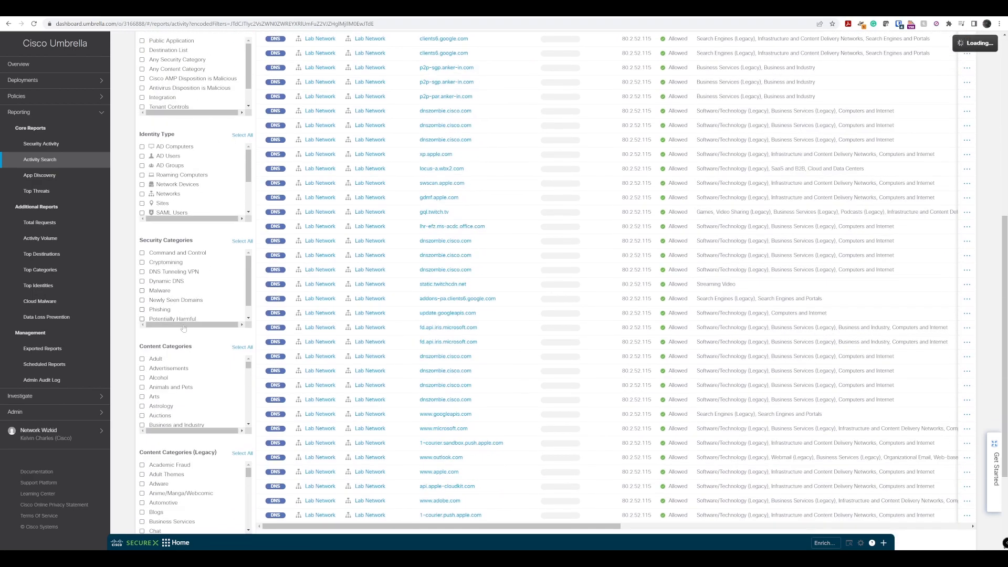
scroll(184, 329, down, 1)
scroll(202, 327, down, 1)
scroll(201, 326, up, 2)
click(142, 220)
scroll(401, 263, up, 5)
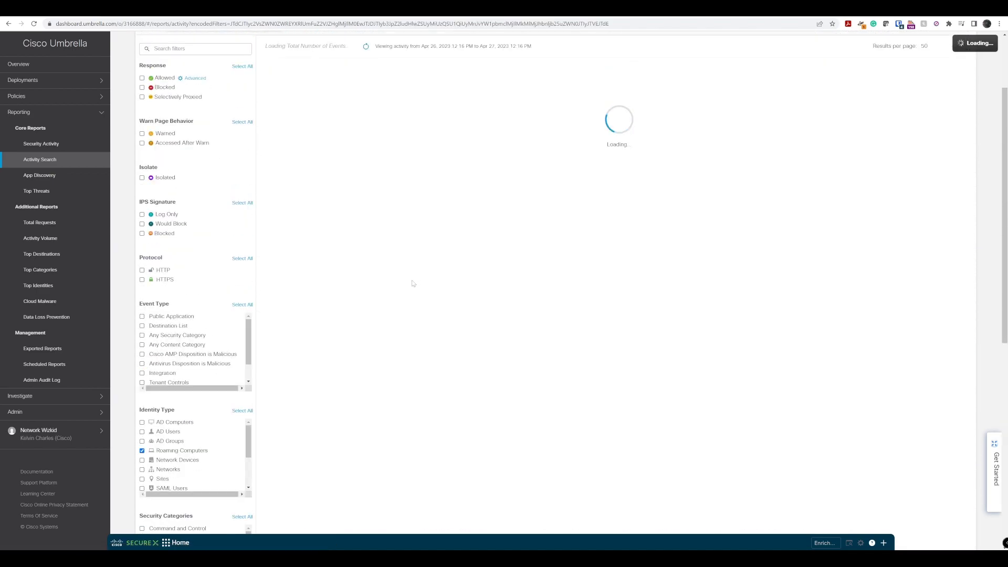
scroll(407, 285, up, 2)
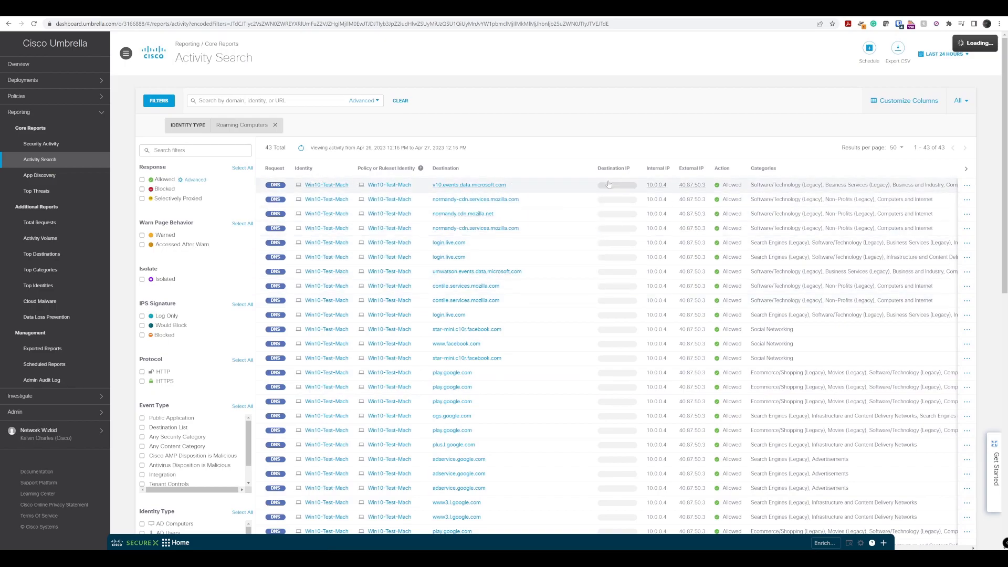
mouse_move(687, 192)
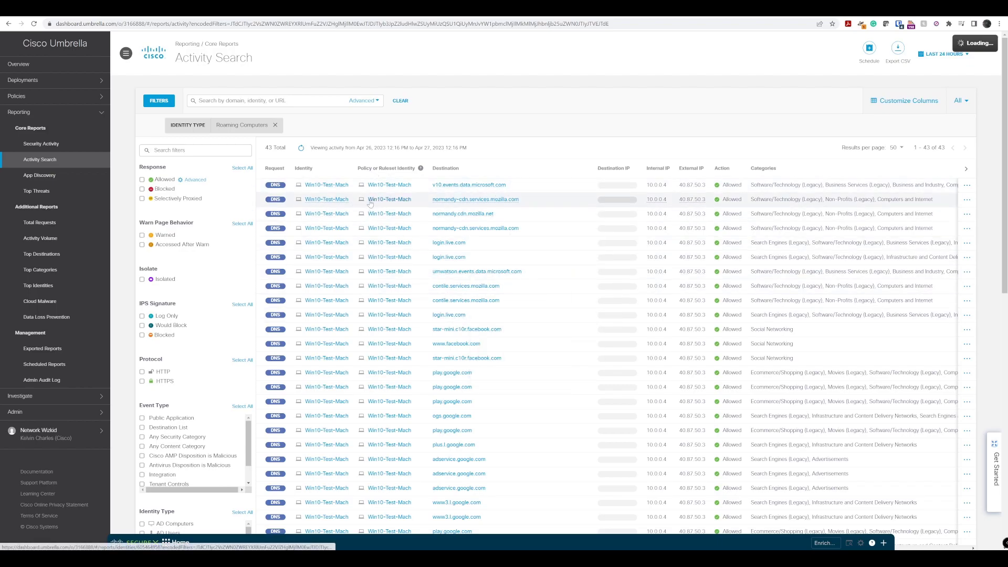
mouse_move(313, 184)
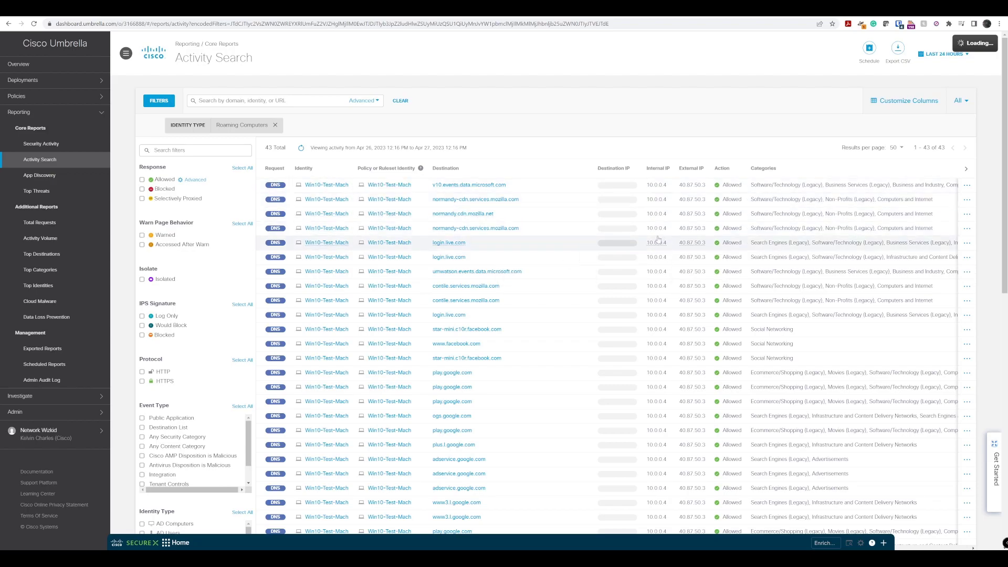
mouse_move(657, 240)
scroll(658, 231, down, 2)
scroll(658, 226, up, 2)
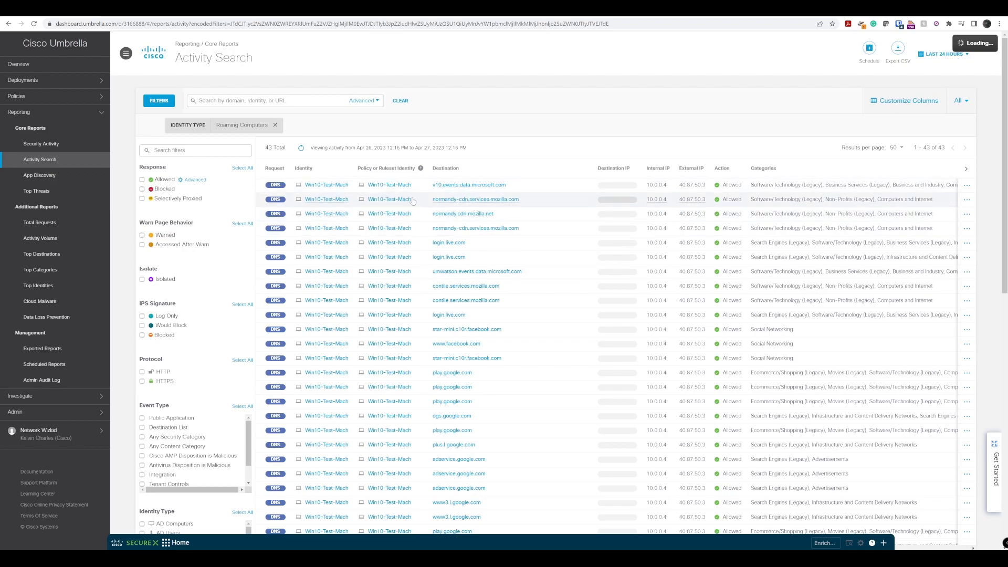
click(560, 189)
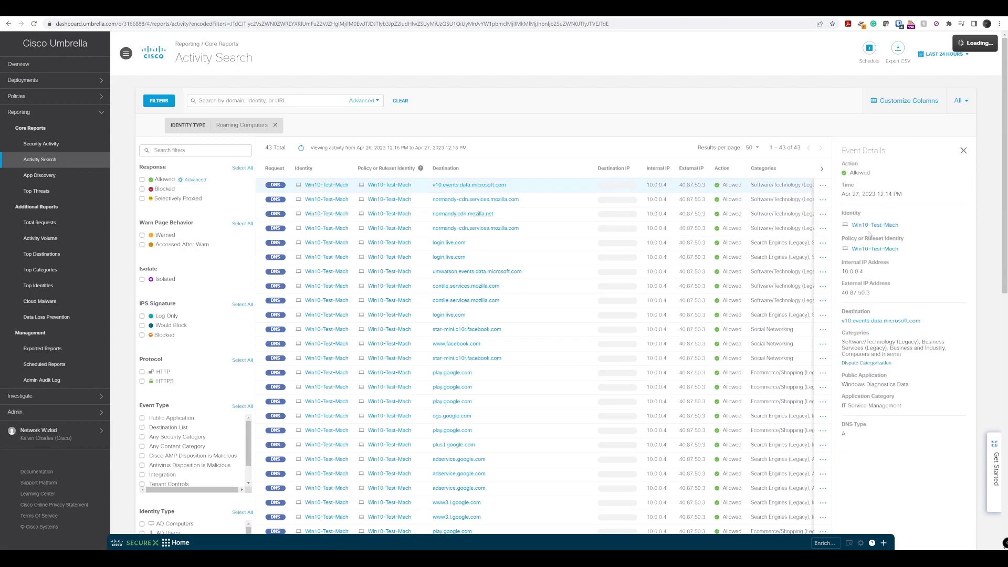
click(963, 150)
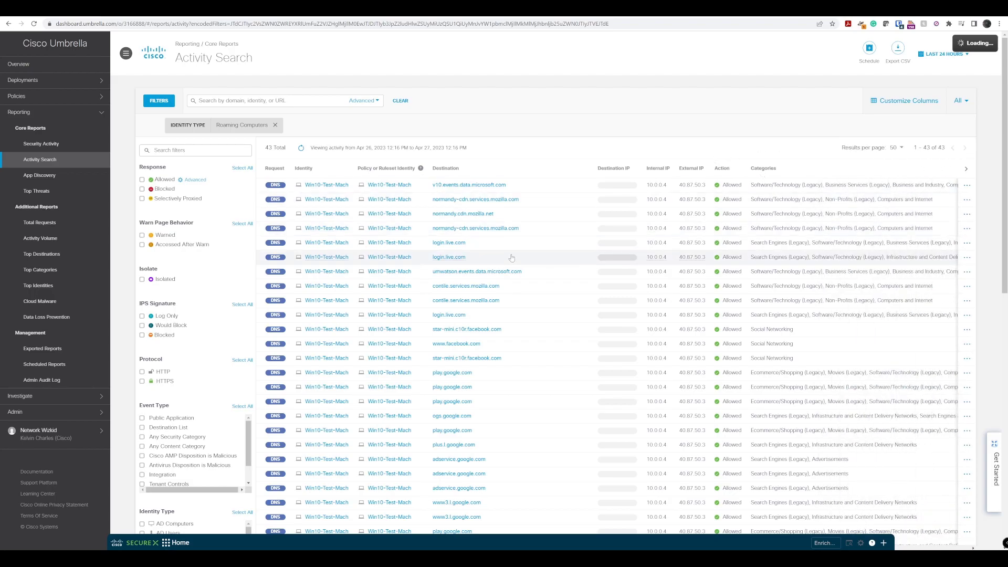
scroll(534, 244, down, 3)
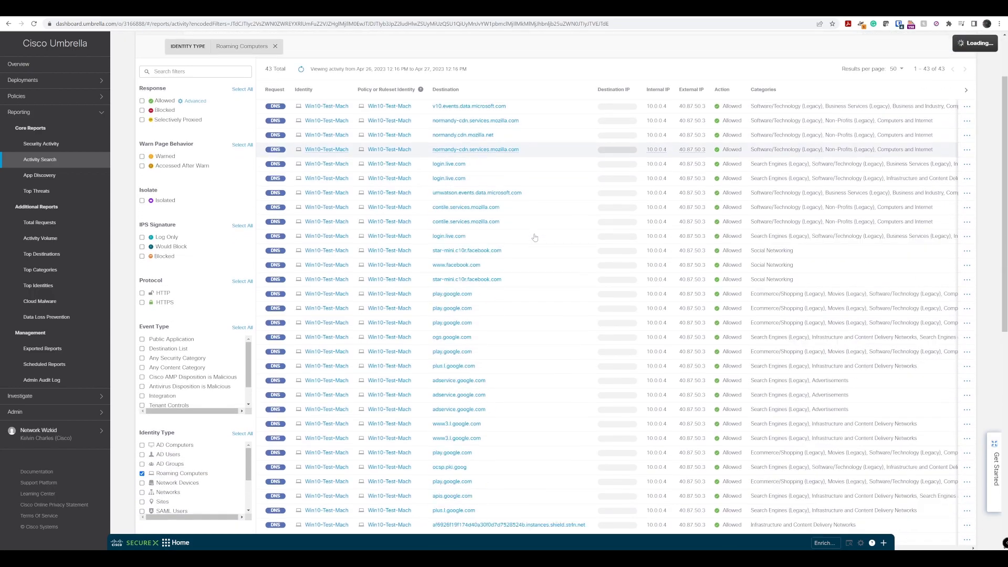
scroll(534, 237, up, 3)
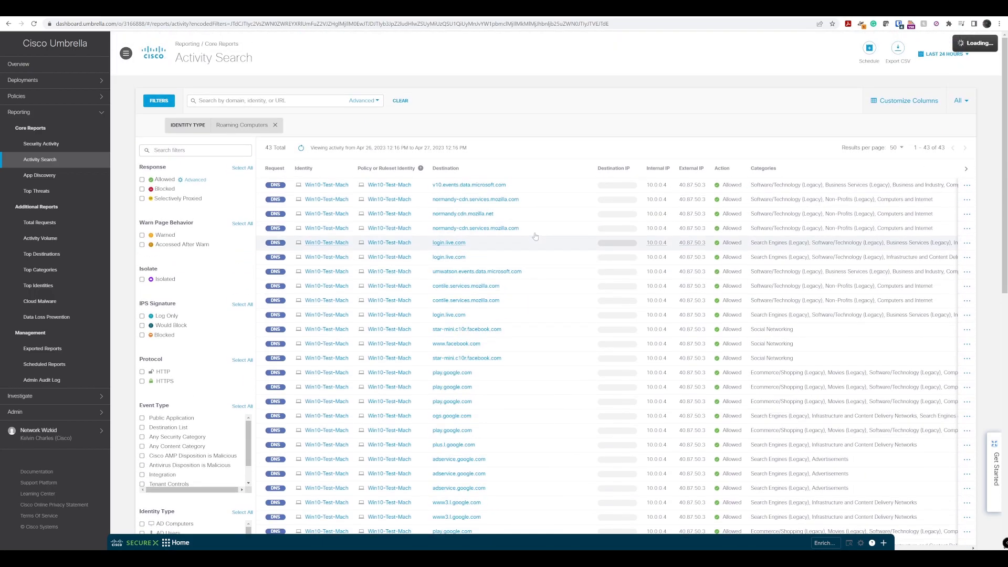
mouse_move(462, 244)
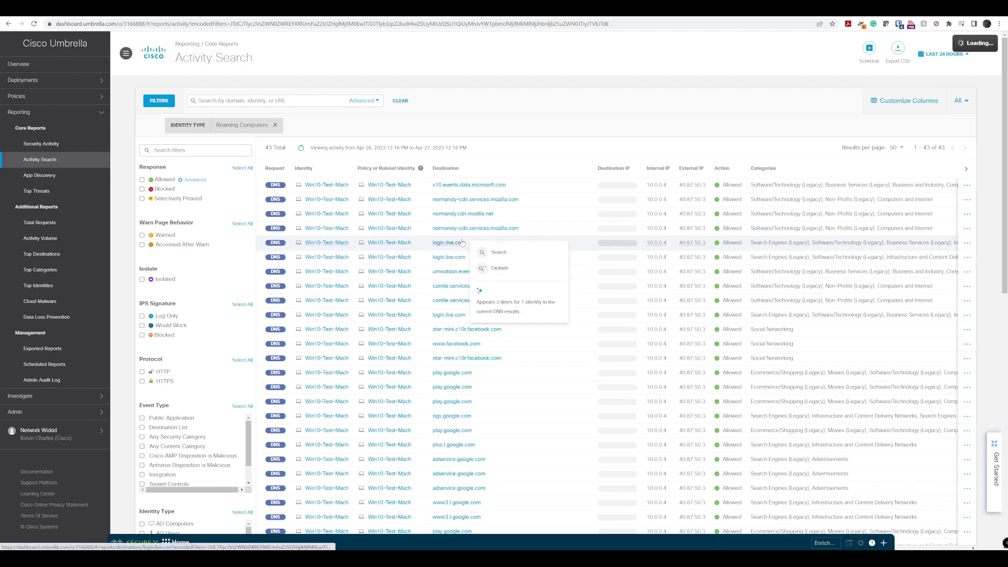